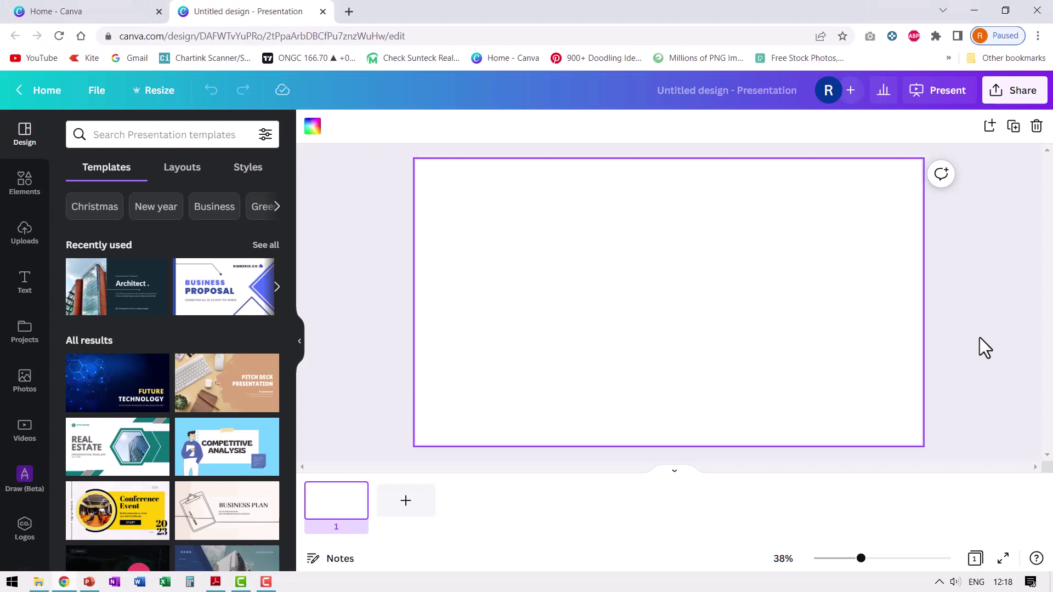
Upload the whiteboard JPG from the Desktop into Canva's Uploads.
{"action": "left_click", "coordinate": [24, 233]}
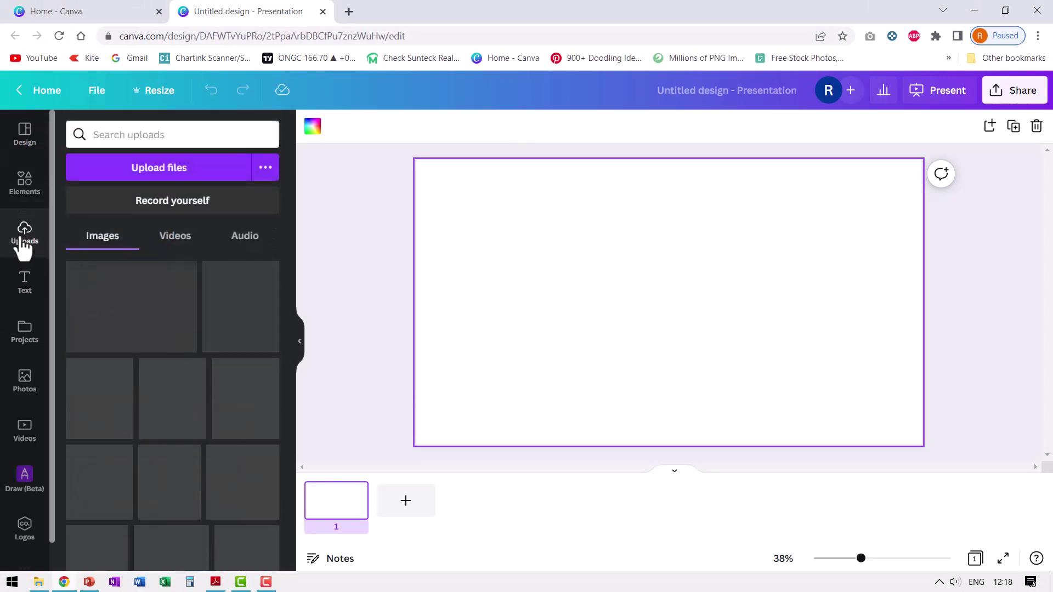
{"action": "left_click", "coordinate": [170, 166]}
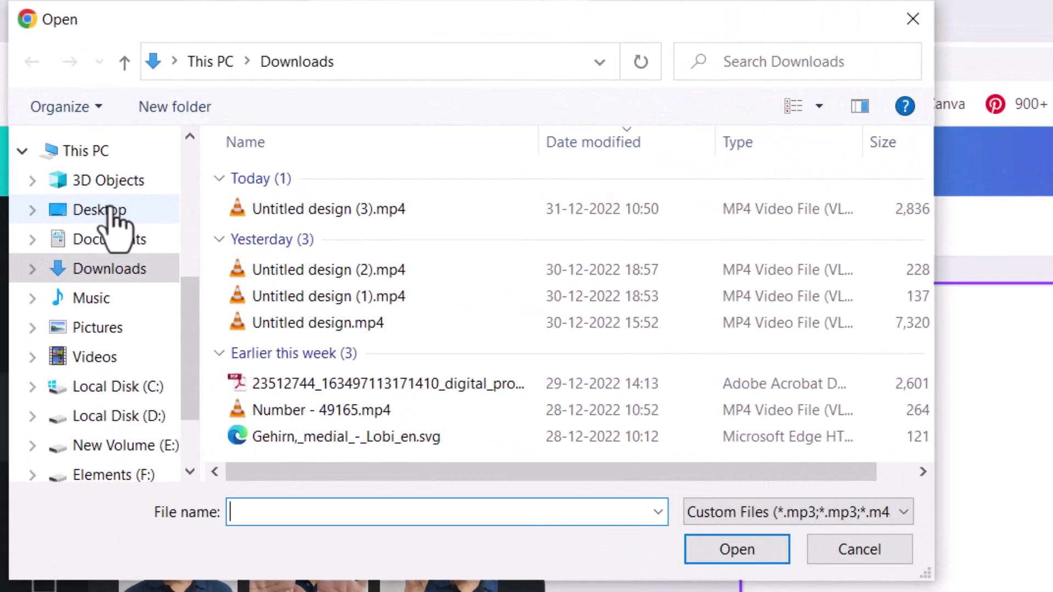
{"action": "left_click", "coordinate": [55, 116]}
{"action": "scroll", "coordinate": [366, 268], "scroll_direction": "down", "scroll_amount": 4}
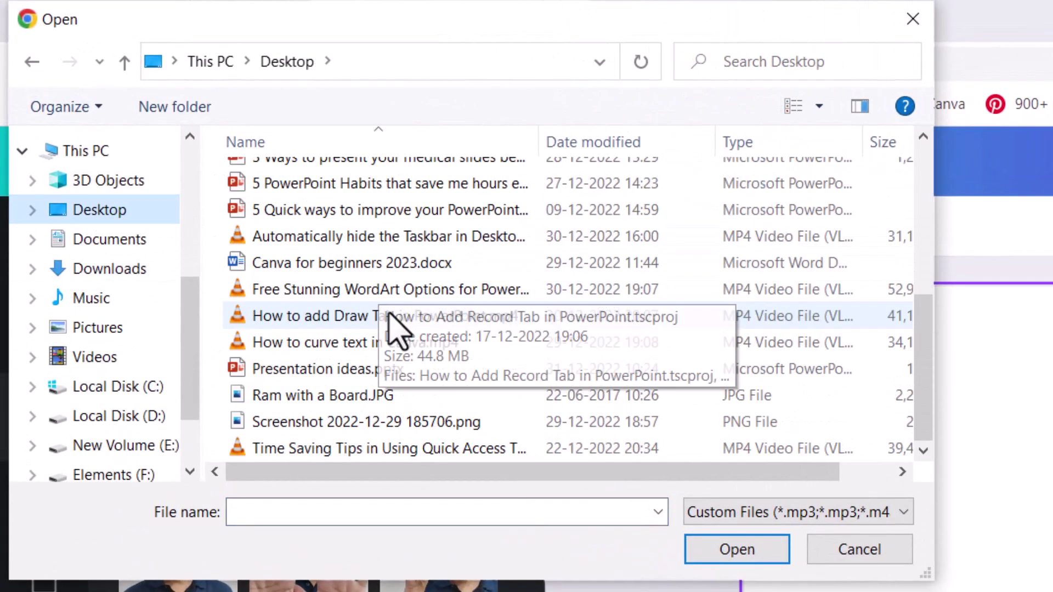
{"action": "left_click", "coordinate": [332, 398]}
{"action": "left_click", "coordinate": [716, 550]}
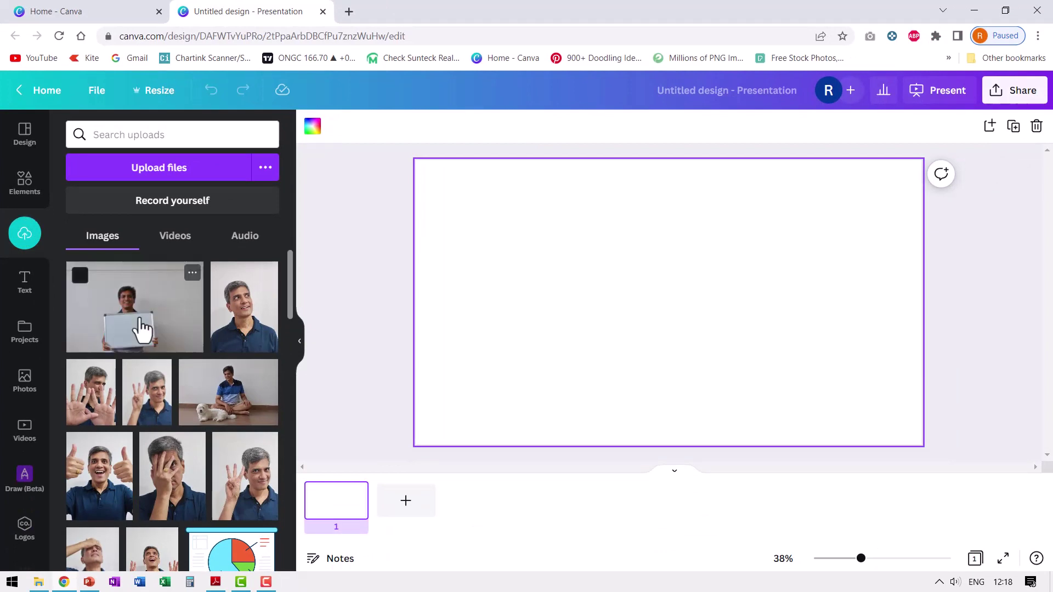
Place the whiteboard photo on the slide and enlarge it to about 2,023 × 1,345.
{"action": "left_click_drag", "start_coordinate": [124, 324], "coordinate": [585, 254]}
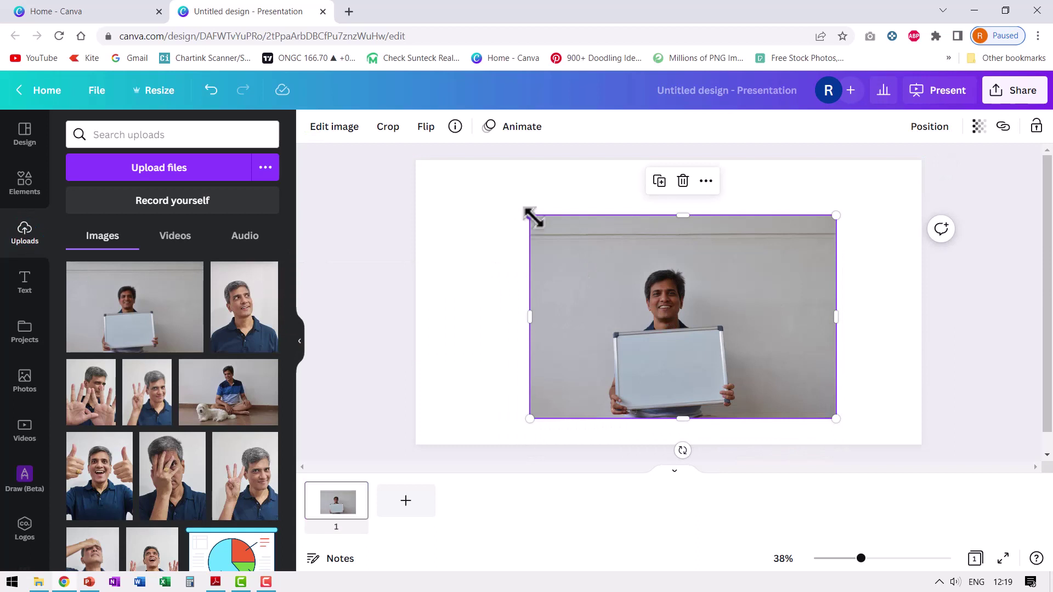
{"action": "left_click_drag", "start_coordinate": [530, 216], "coordinate": [331, 110]}
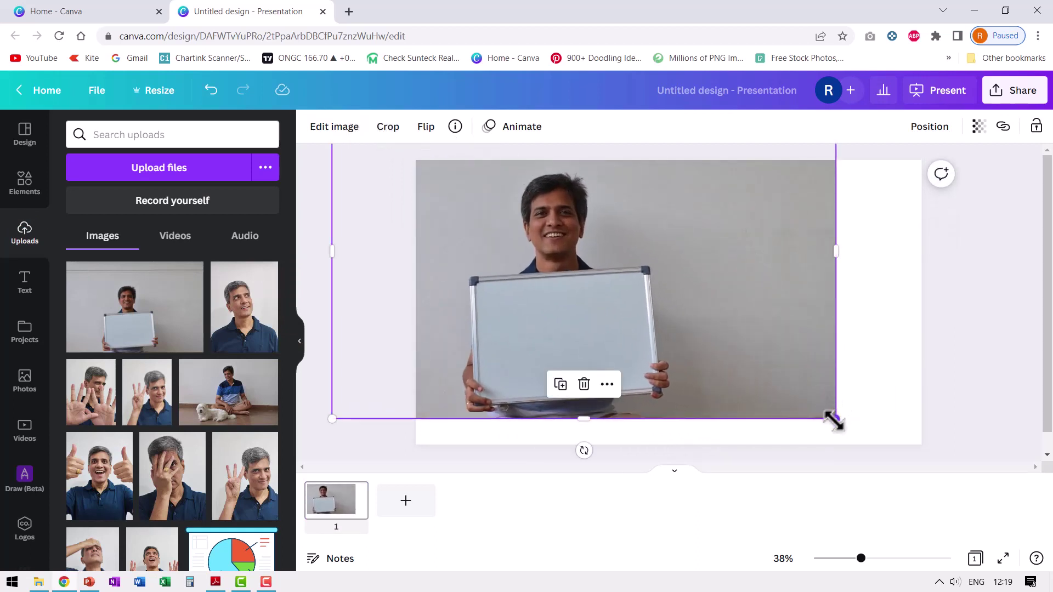
{"action": "left_click_drag", "start_coordinate": [833, 420], "coordinate": [872, 442]}
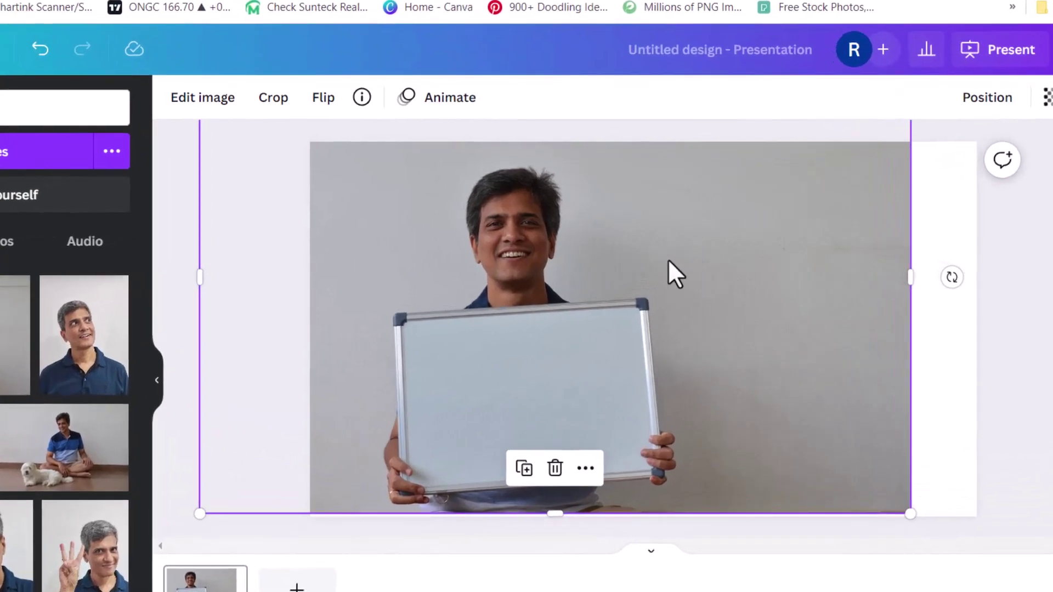
Apply BG Remover from Edit image to strip the photo's grey wall.
{"action": "left_click", "coordinate": [203, 104]}
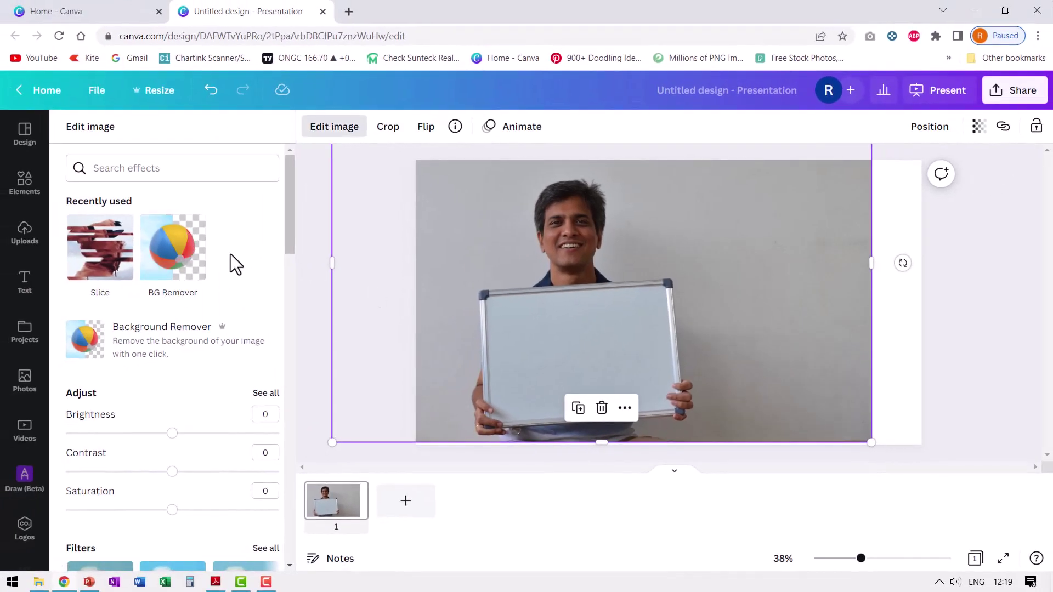
{"action": "left_click", "coordinate": [186, 264]}
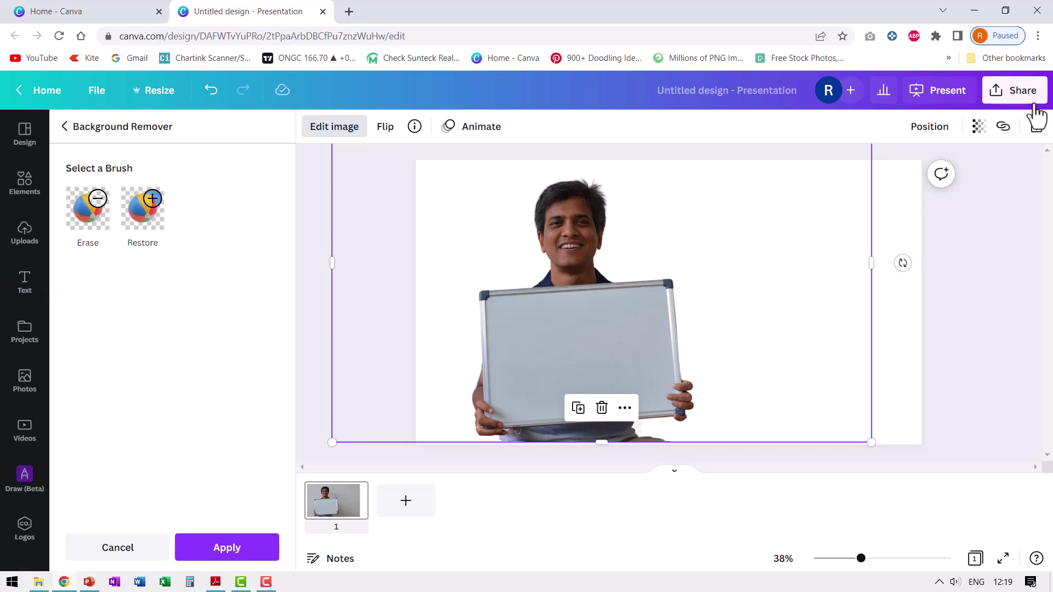
Download the design as a 1920 × 1080 PNG with a transparent background.
{"action": "left_click", "coordinate": [1017, 98]}
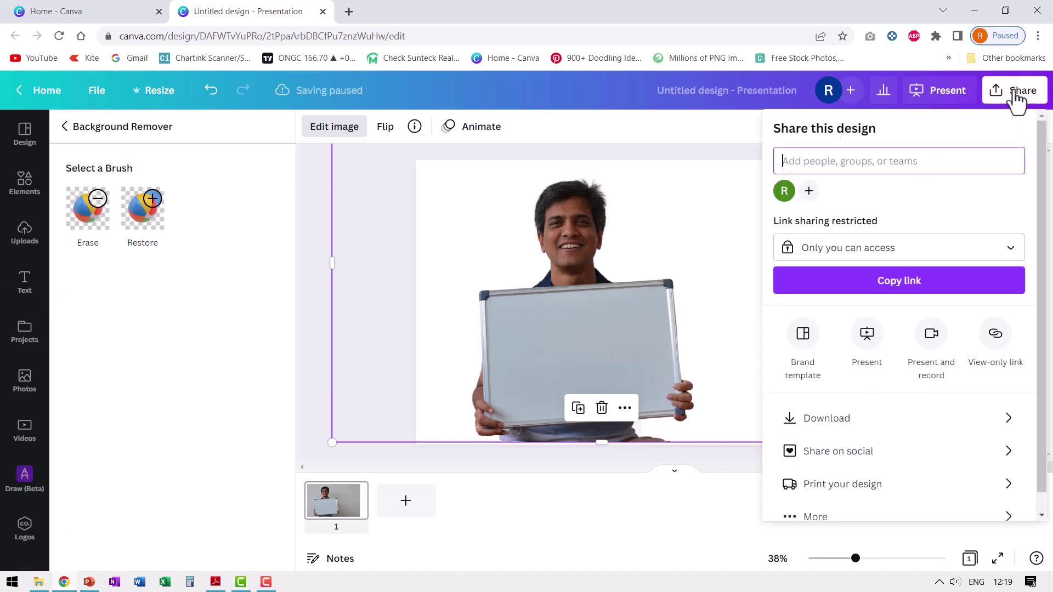
{"action": "left_click", "coordinate": [829, 427]}
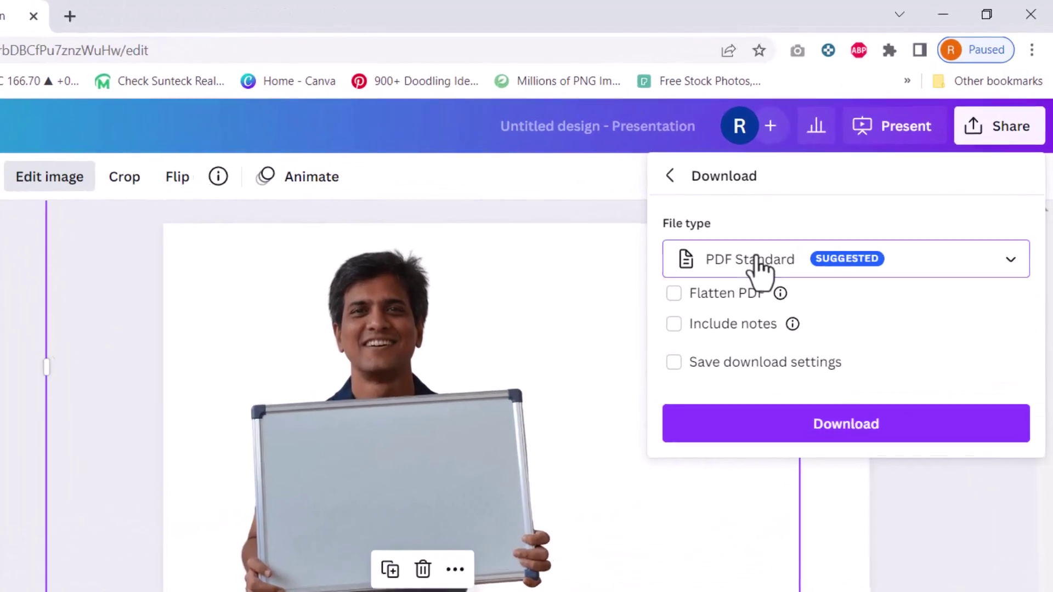
{"action": "left_click", "coordinate": [841, 190]}
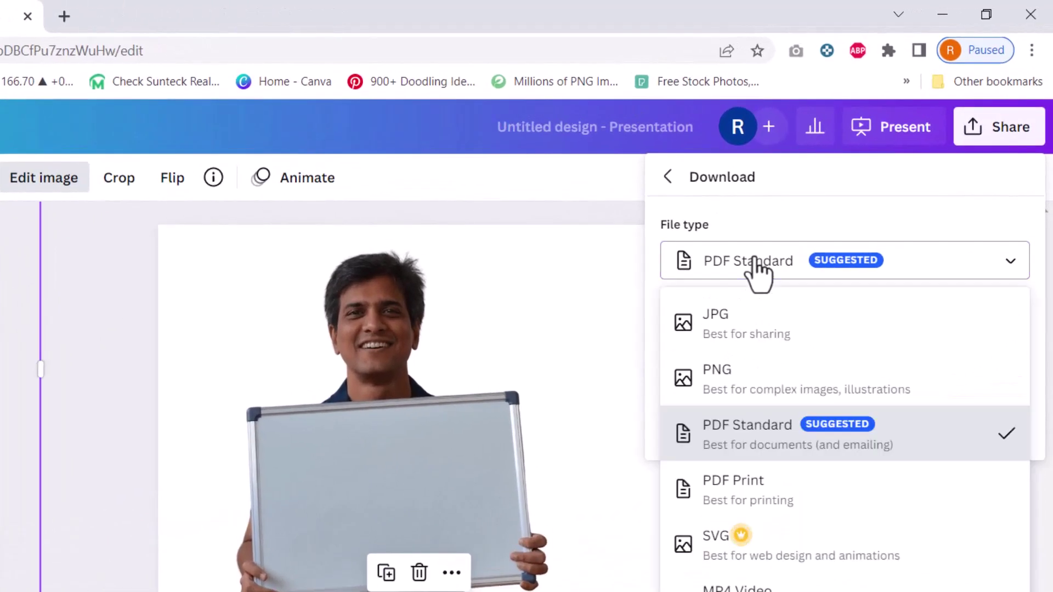
{"action": "left_click", "coordinate": [732, 385]}
{"action": "left_click", "coordinate": [670, 378]}
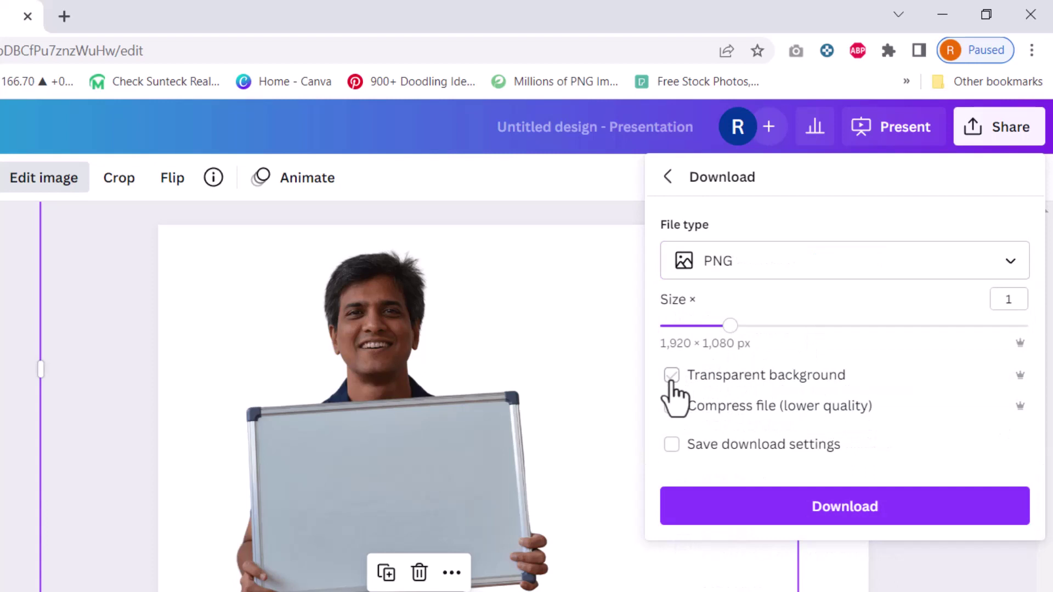
{"action": "left_click", "coordinate": [671, 378]}
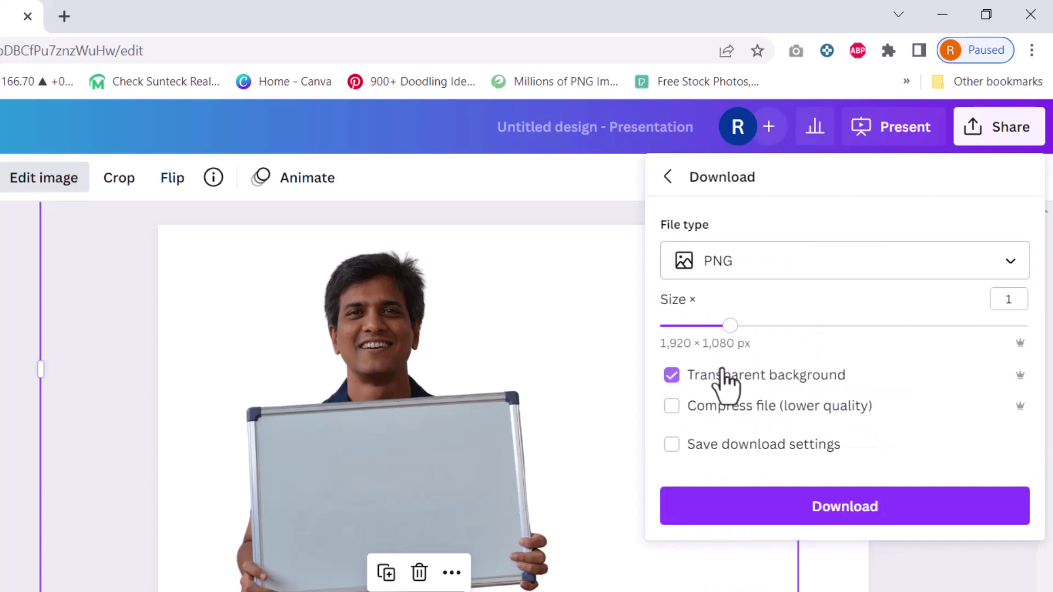
{"action": "left_click", "coordinate": [833, 509]}
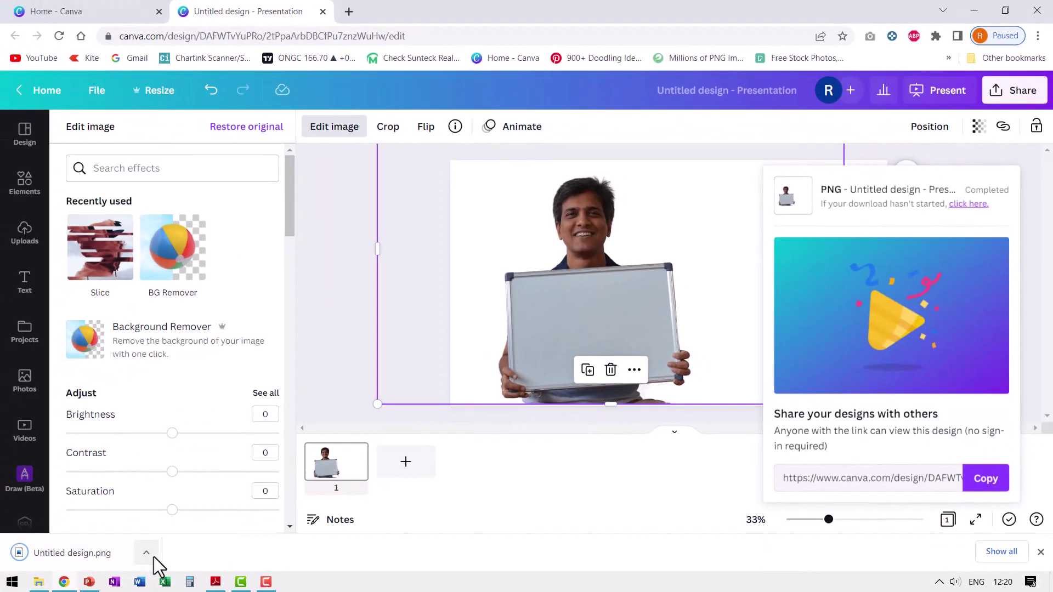
Show the downloaded Untitled design.png in its folder and copy it.
{"action": "left_click", "coordinate": [146, 554]}
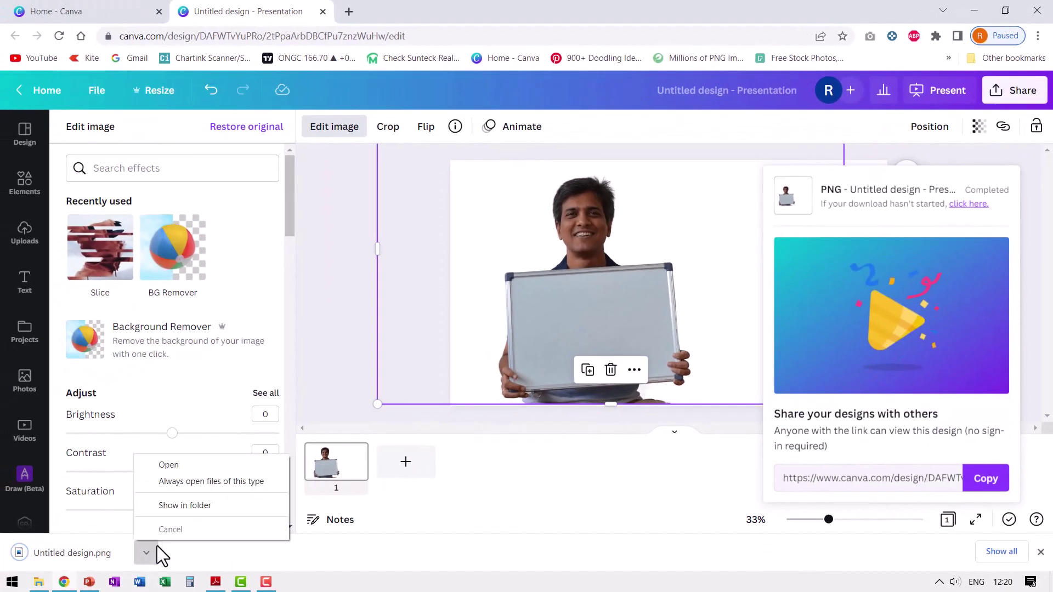
{"action": "left_click", "coordinate": [185, 506]}
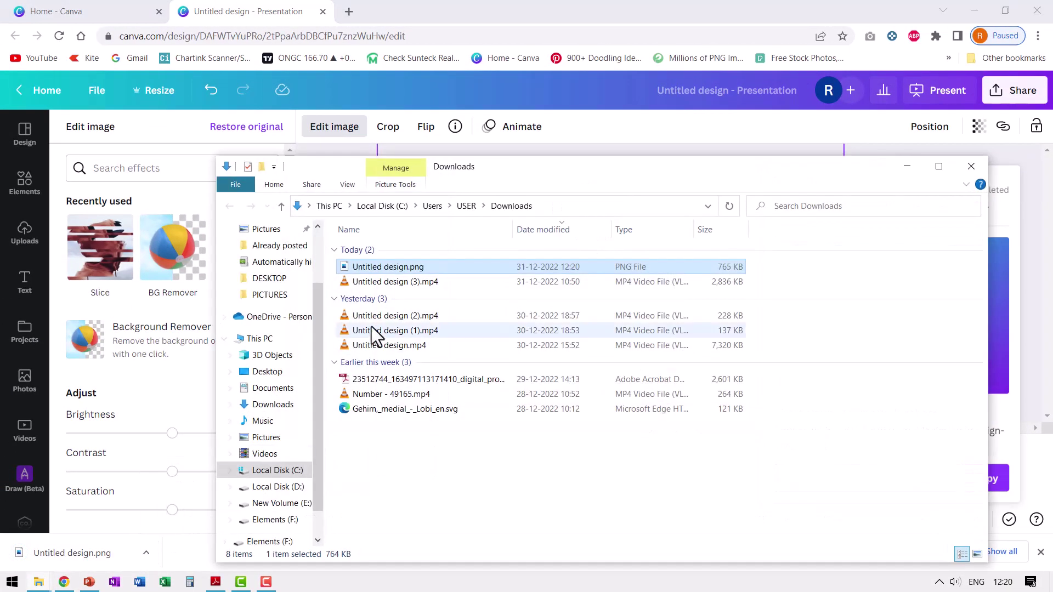
{"action": "right_click", "coordinate": [403, 268]}
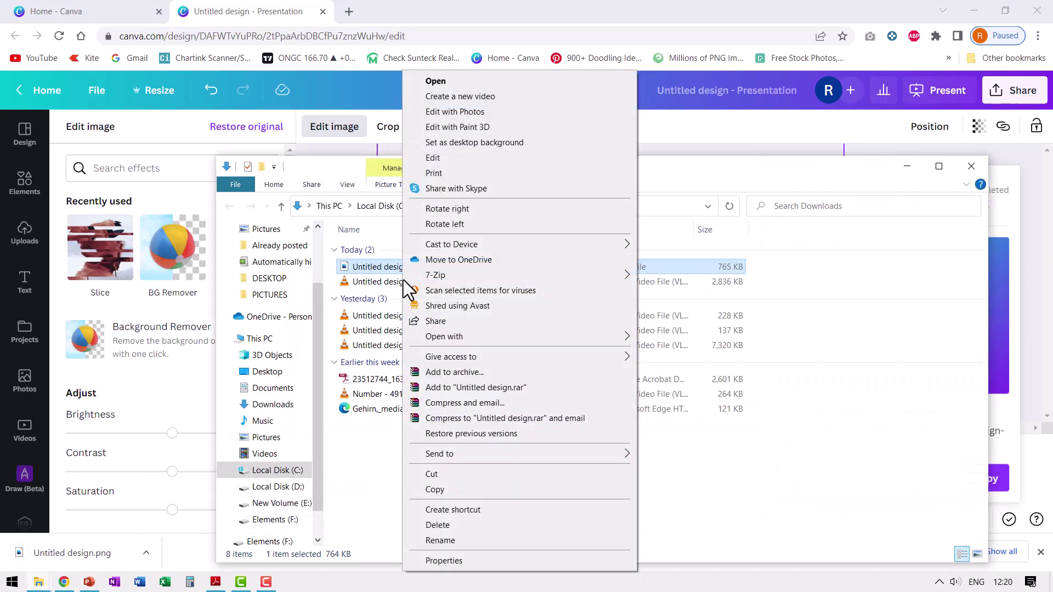
{"action": "left_click", "coordinate": [444, 492]}
Close the folder and bring up the Presentation2 slide's paste options in PowerPoint.
{"action": "left_click", "coordinate": [39, 581]}
{"action": "left_click", "coordinate": [89, 582]}
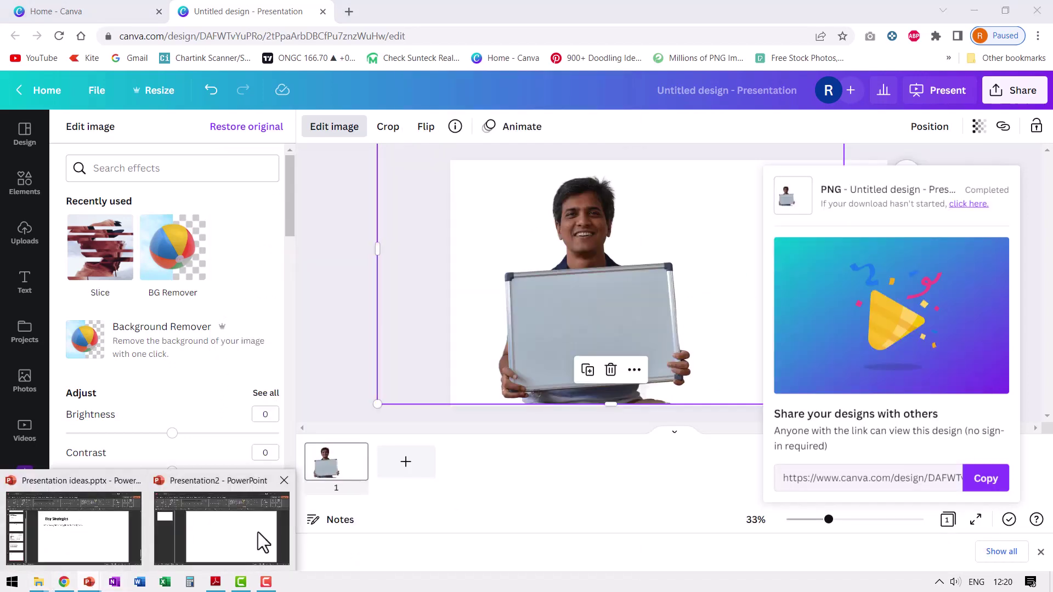
{"action": "left_click", "coordinate": [258, 535]}
{"action": "right_click", "coordinate": [531, 271]}
Paste the cut-out photo onto the slide and search stock images for 'texture'.
{"action": "left_click", "coordinate": [563, 327]}
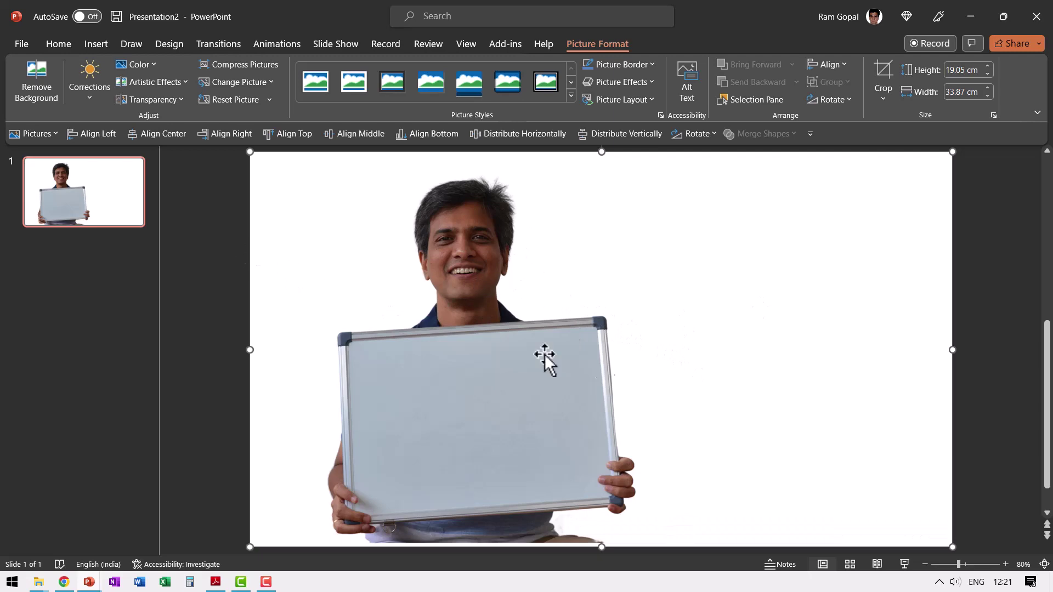
{"action": "left_click", "coordinate": [101, 41]}
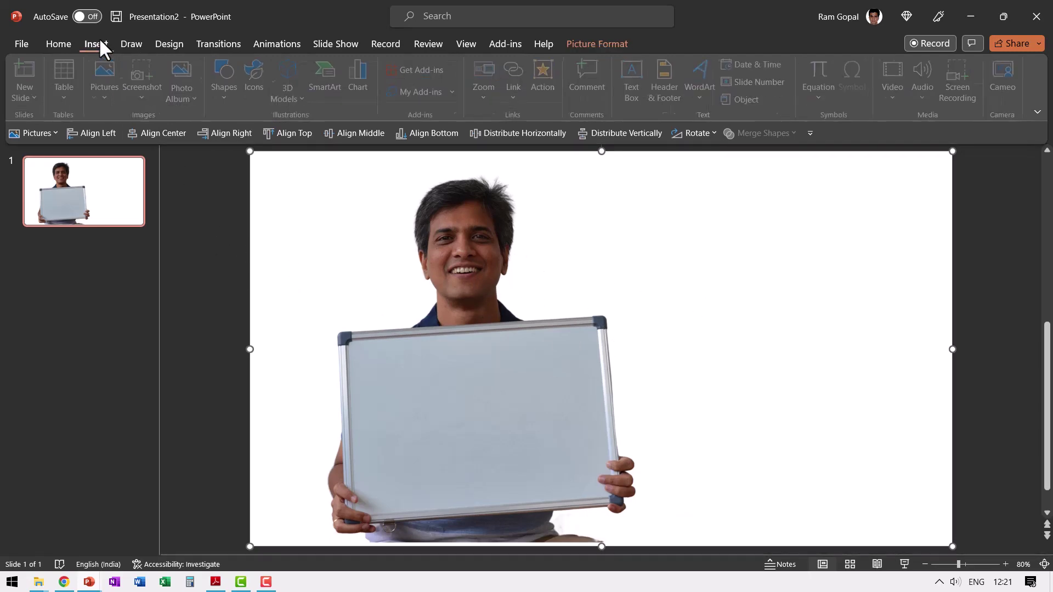
{"action": "left_click", "coordinate": [107, 91]}
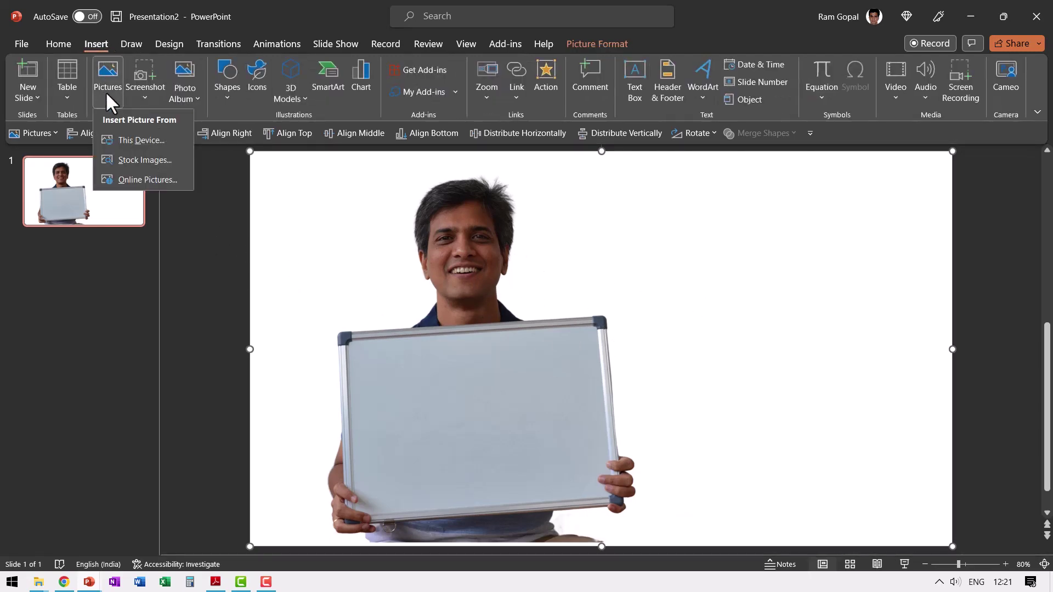
{"action": "left_click", "coordinate": [146, 160]}
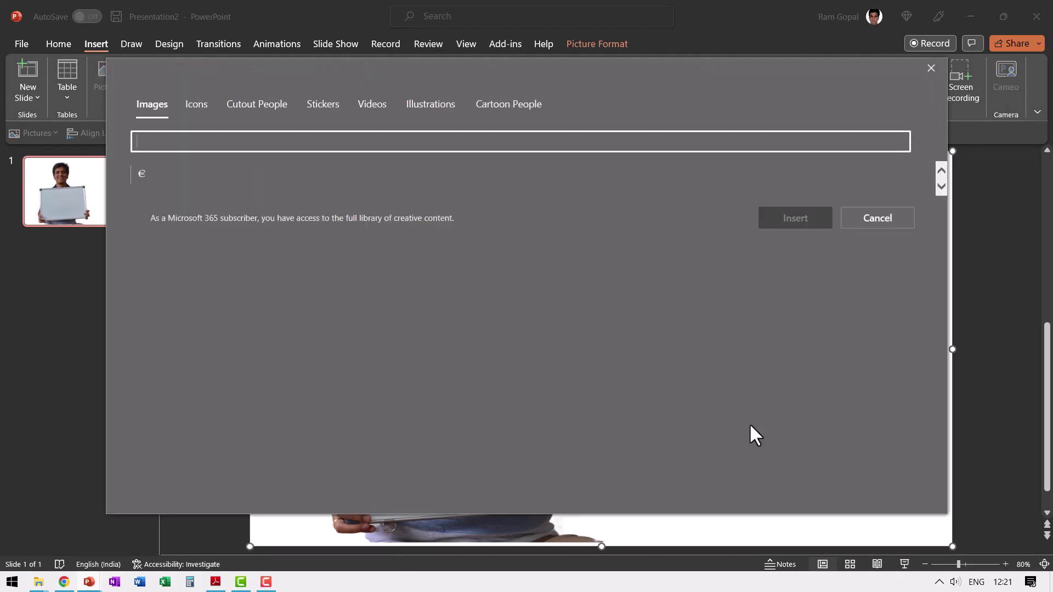
{"action": "type", "text": "te"}
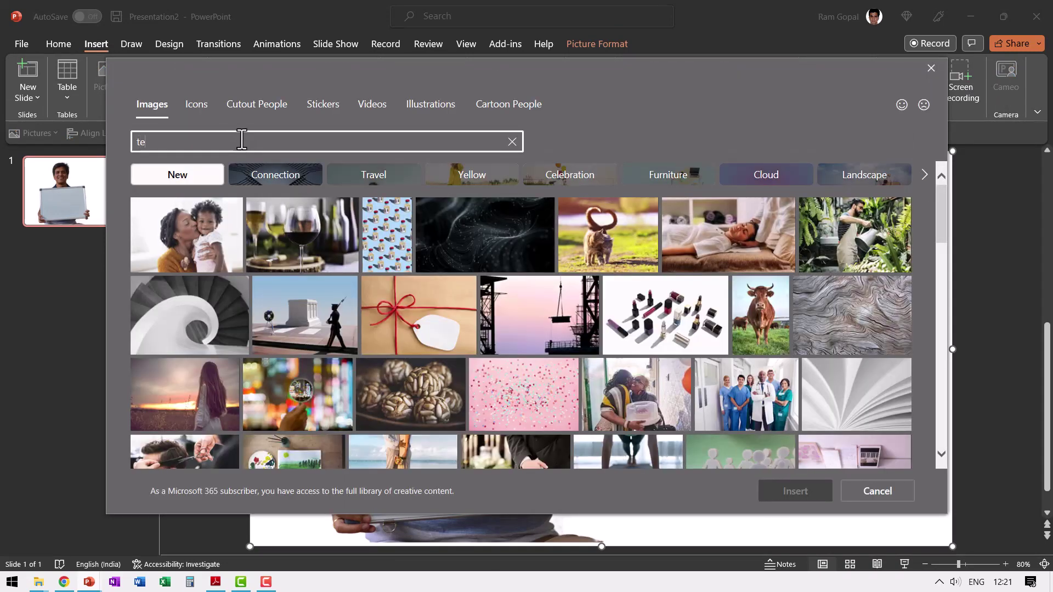
{"action": "type", "text": "xture"}
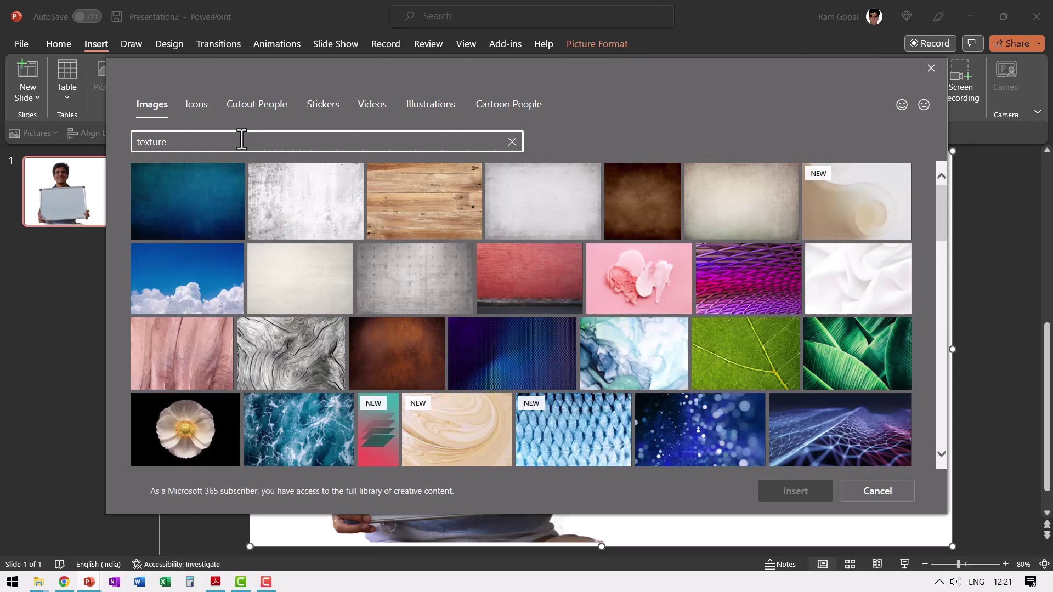
Insert the red brick-wall stock image and crop it to a 16:9 aspect ratio.
{"action": "left_click", "coordinate": [523, 289]}
{"action": "left_click", "coordinate": [792, 493]}
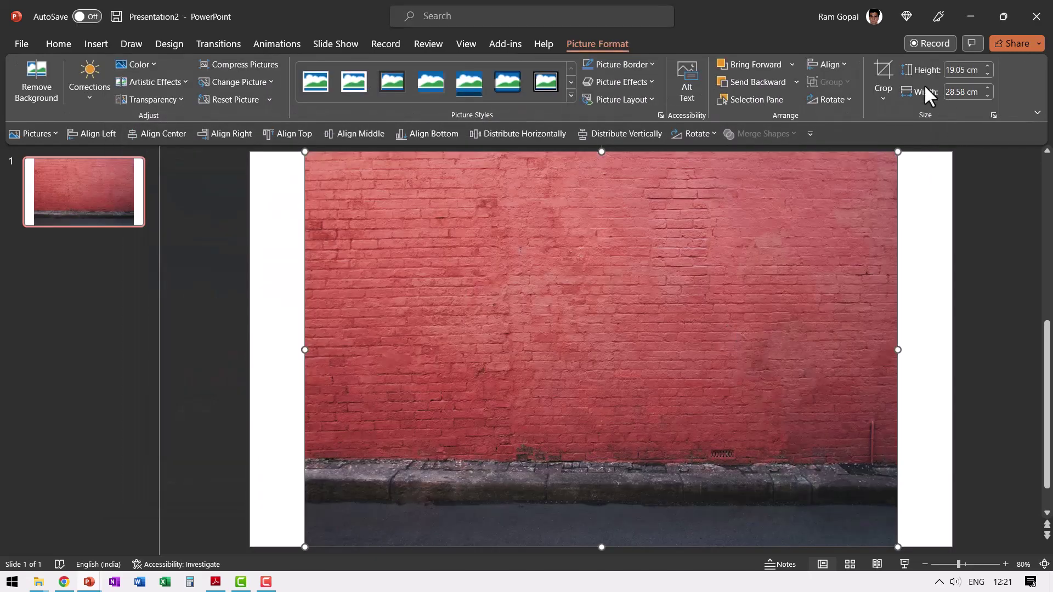
{"action": "left_click", "coordinate": [883, 97]}
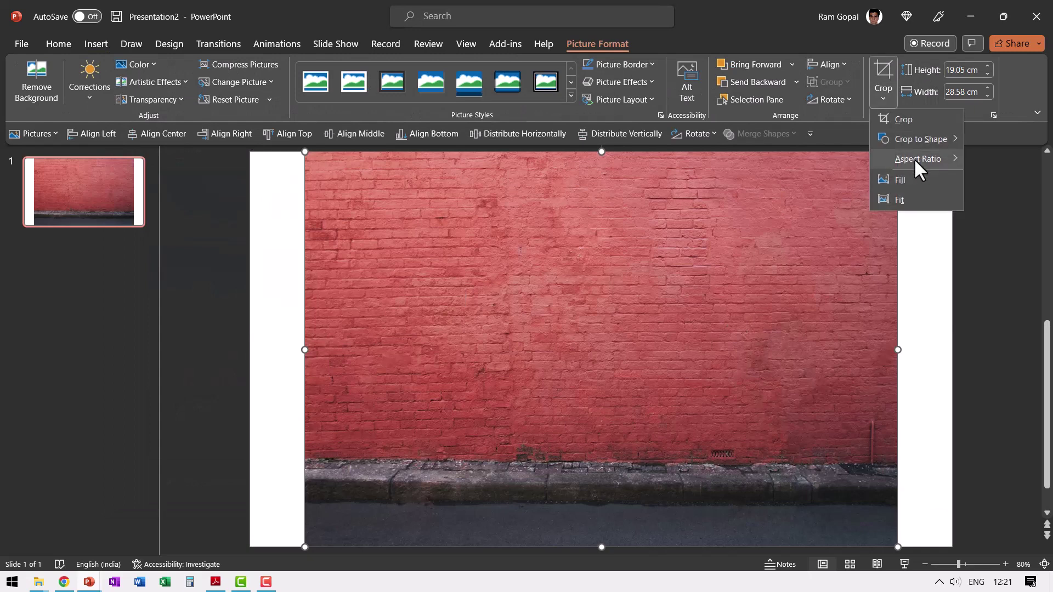
{"action": "mouse_move", "coordinate": [917, 160]}
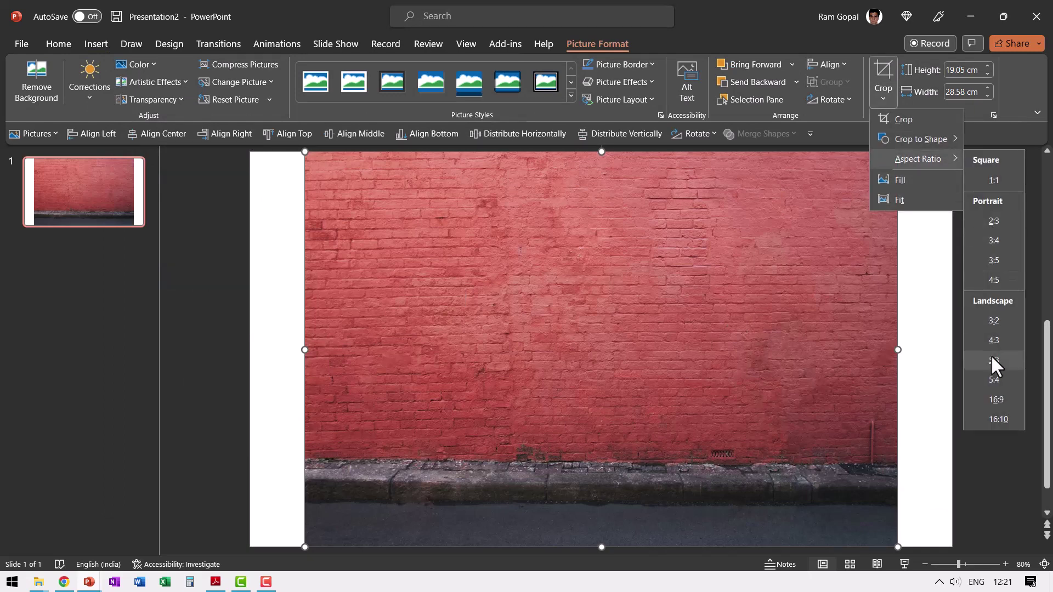
{"action": "left_click", "coordinate": [996, 400]}
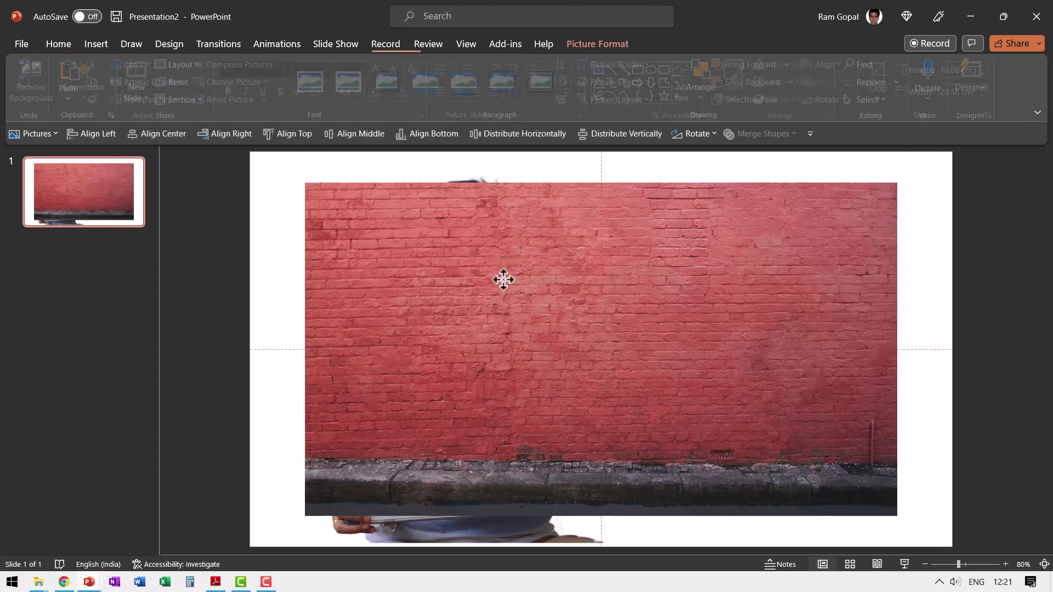
Align the brick wall to fill the slide and send it behind the man.
{"action": "left_click_drag", "start_coordinate": [501, 280], "coordinate": [480, 265]}
{"action": "right_click", "coordinate": [755, 386]}
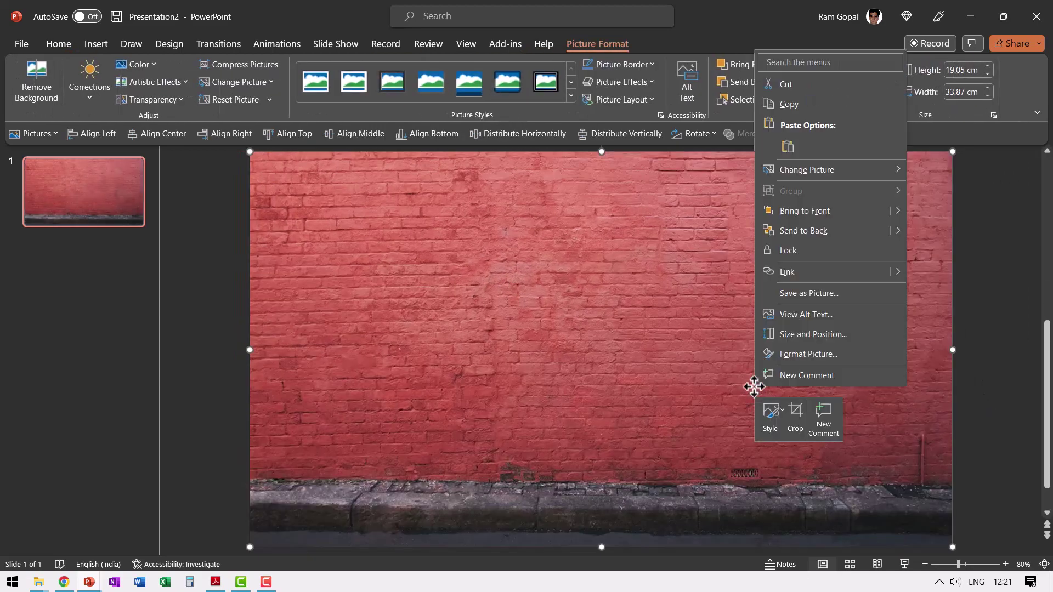
{"action": "left_click", "coordinate": [815, 232]}
{"action": "left_click", "coordinate": [1010, 288]}
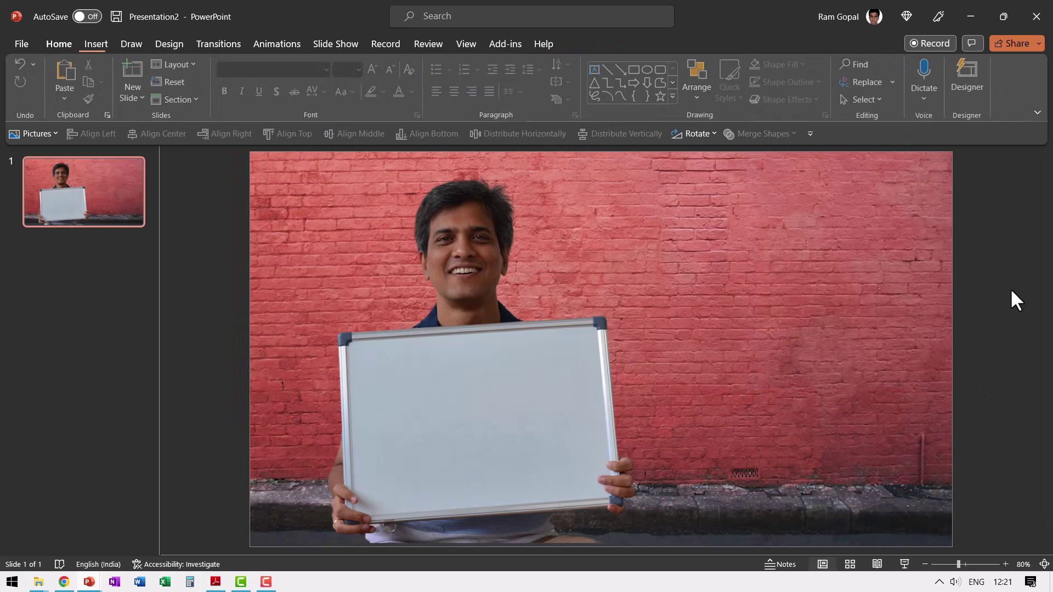